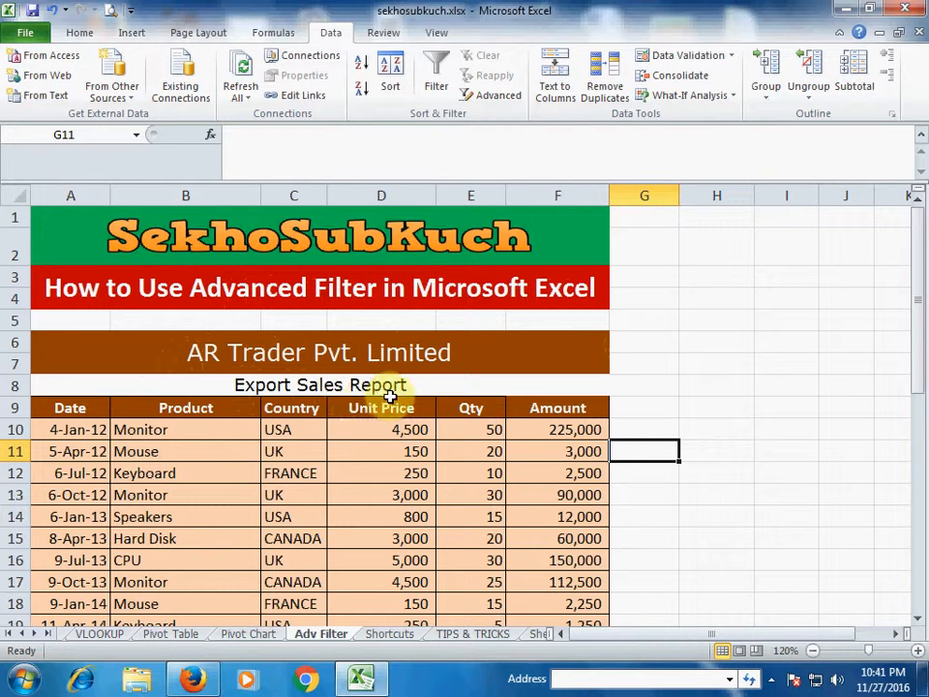
Review the six column headings: Date, Product, Country, Unit Price, Qty and Amount
left_click(92, 408)
left_click(193, 408)
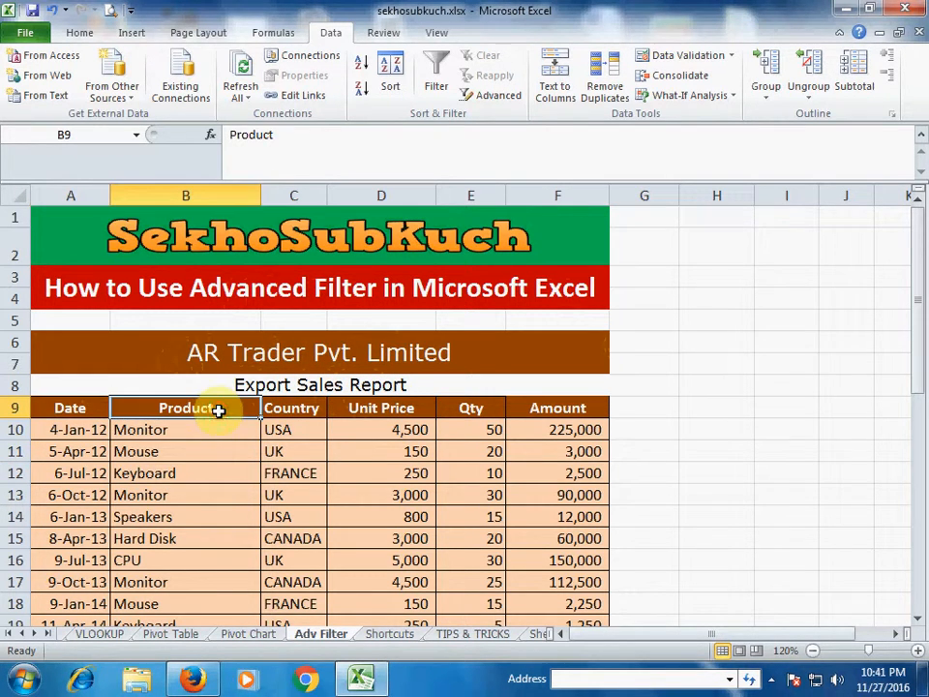
left_click(305, 415)
left_click(389, 410)
left_click(485, 410)
left_click(567, 411)
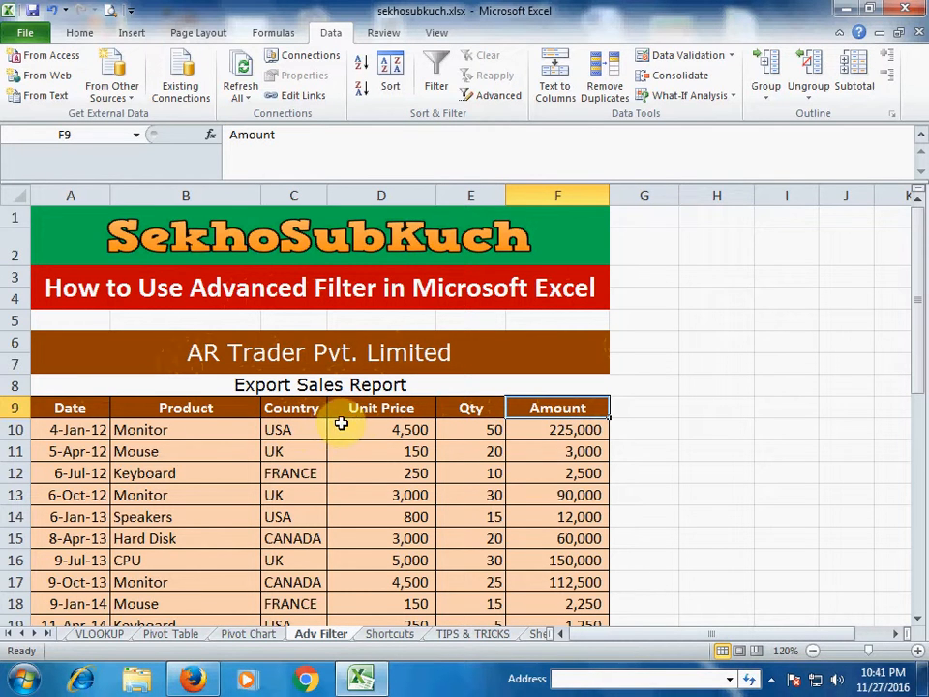
left_click(644, 471)
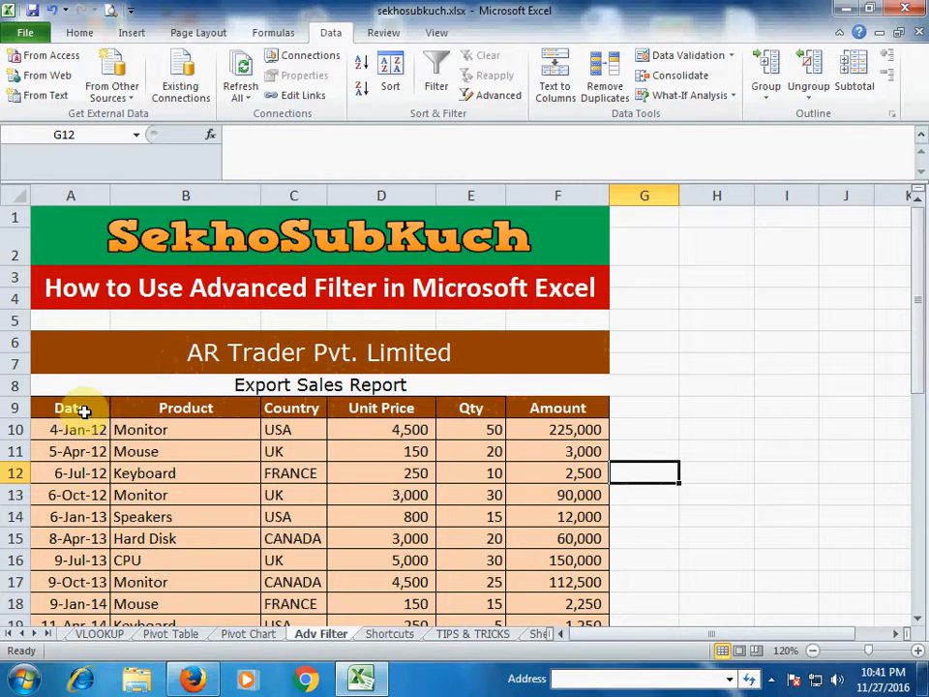
Copy the header row A9:F9 into row 33, starting at A33
left_click_drag(84, 411, 547, 410)
key("ctrl+c")
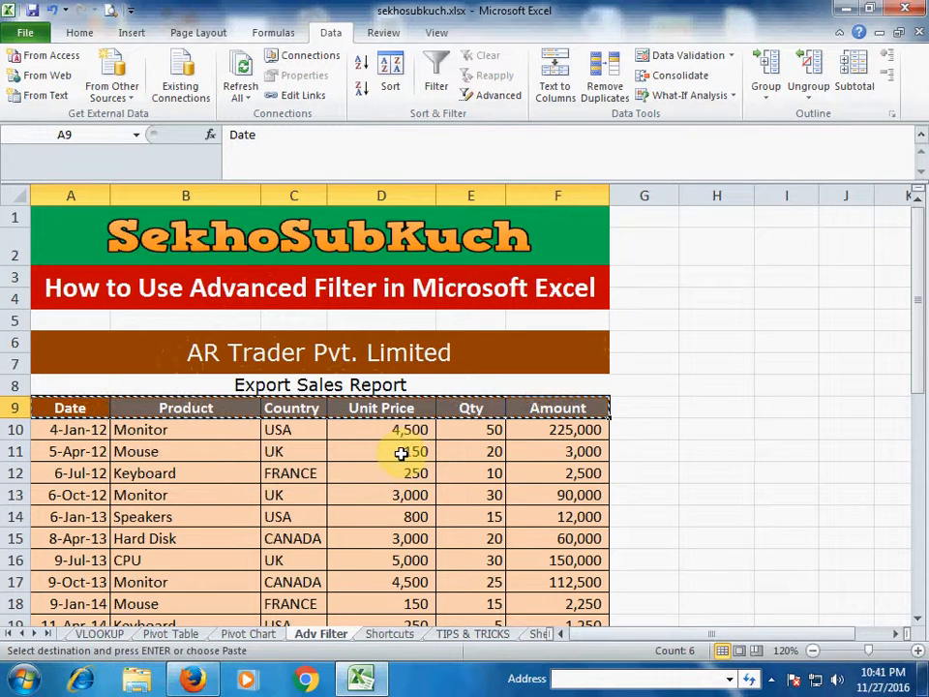
scroll(352, 460, "down", 7)
left_click(75, 455)
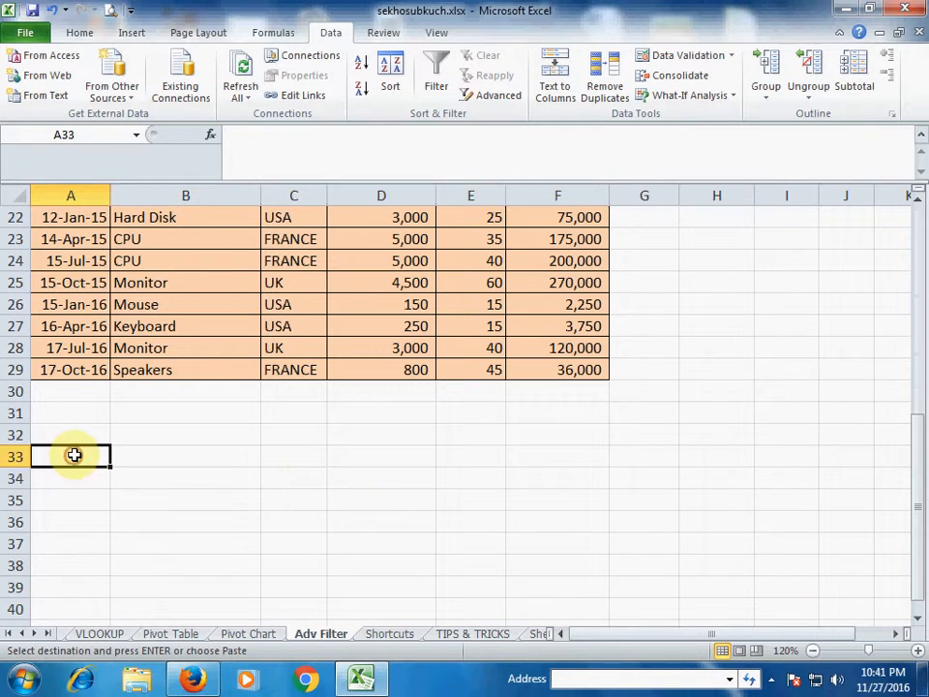
key("ctrl+v")
left_click(197, 516)
left_click(199, 482)
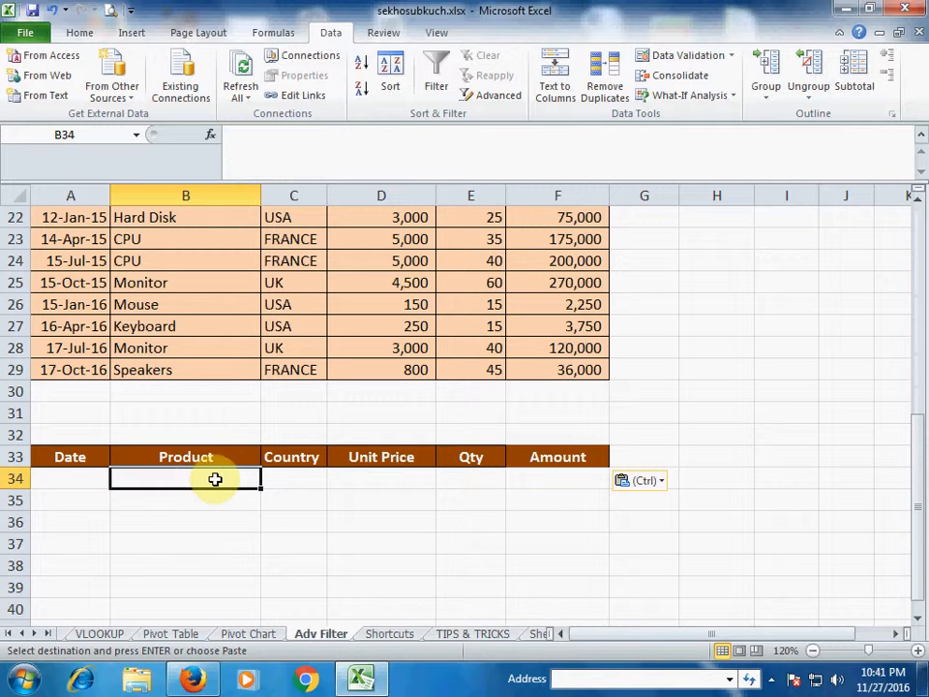
Enter Monitor, UK and >10 as the Product, Country and Qty criteria in row 34
type("Moni")
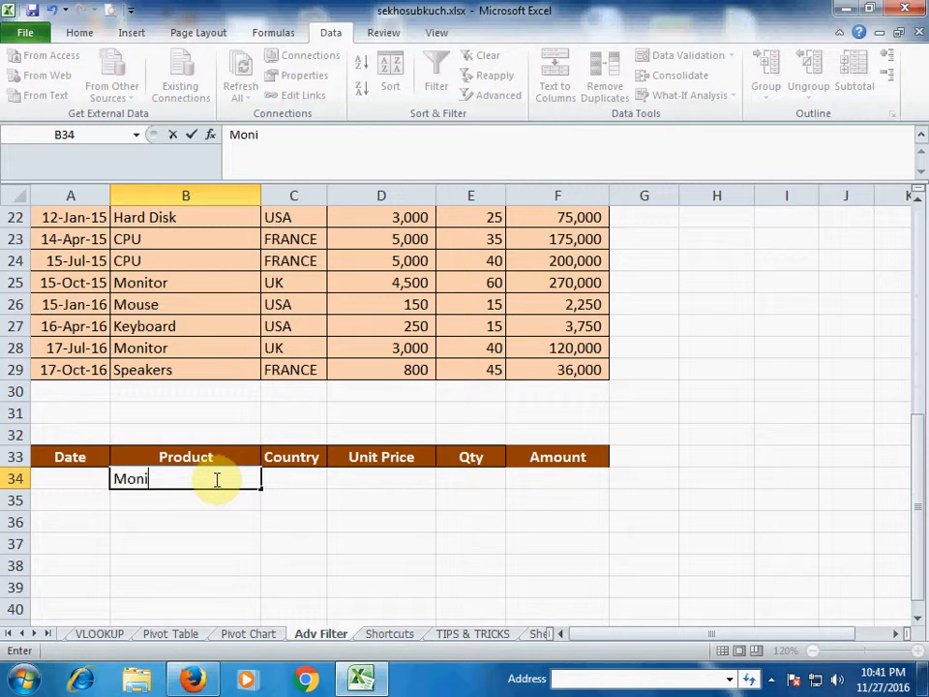
type("tor")
key("Tab")
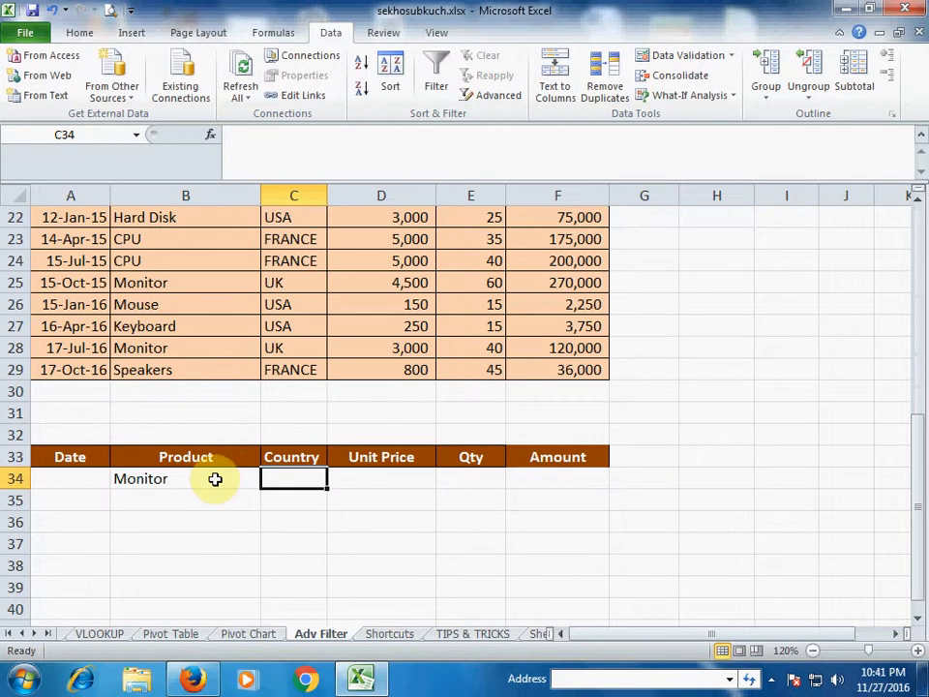
type("u")
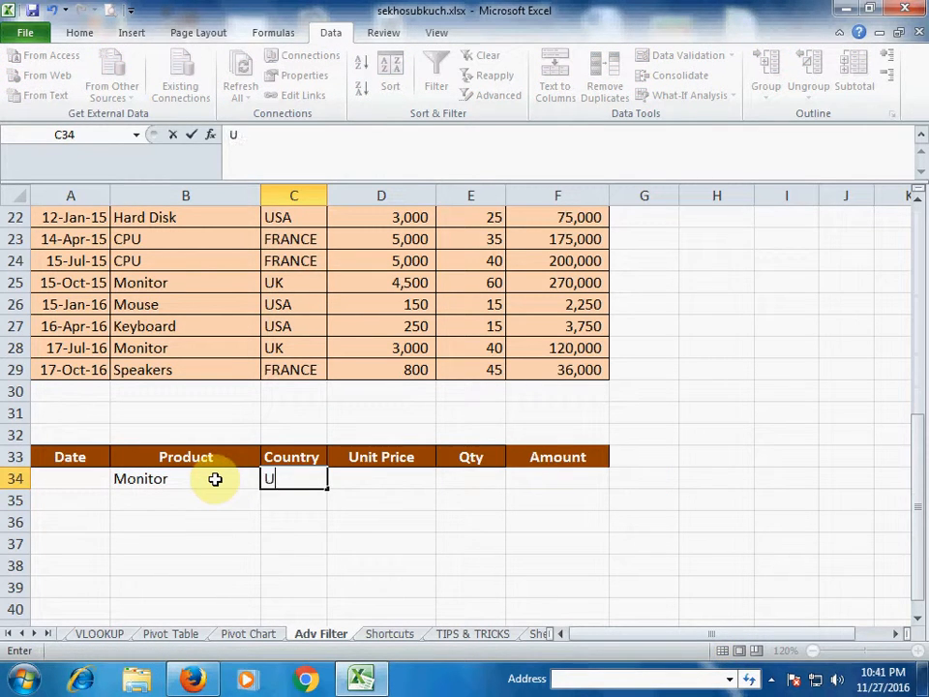
type("k")
key("Tab")
key("Tab")
type(">")
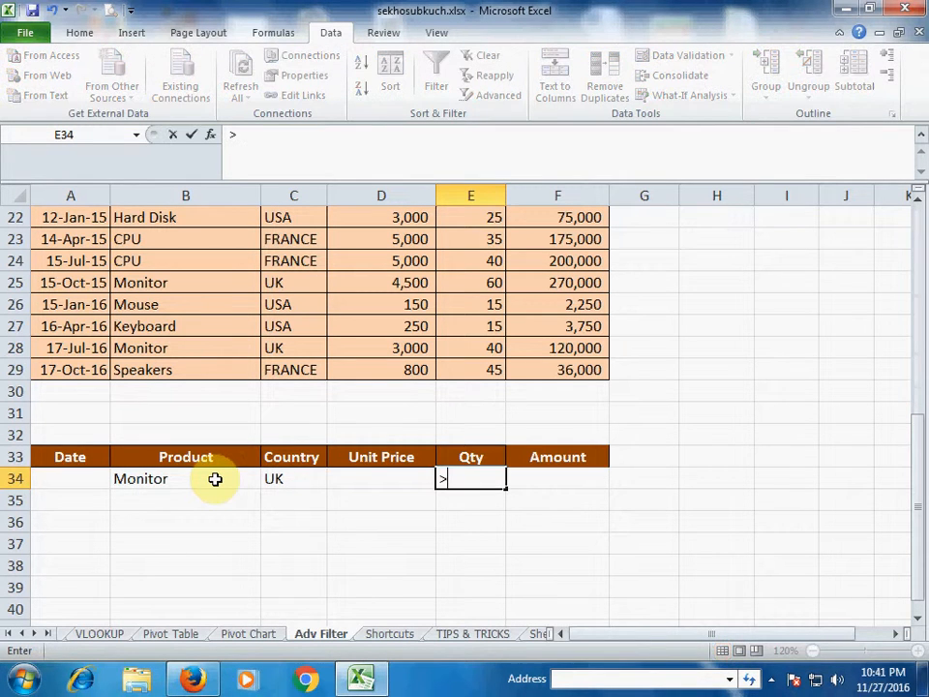
key("Return")
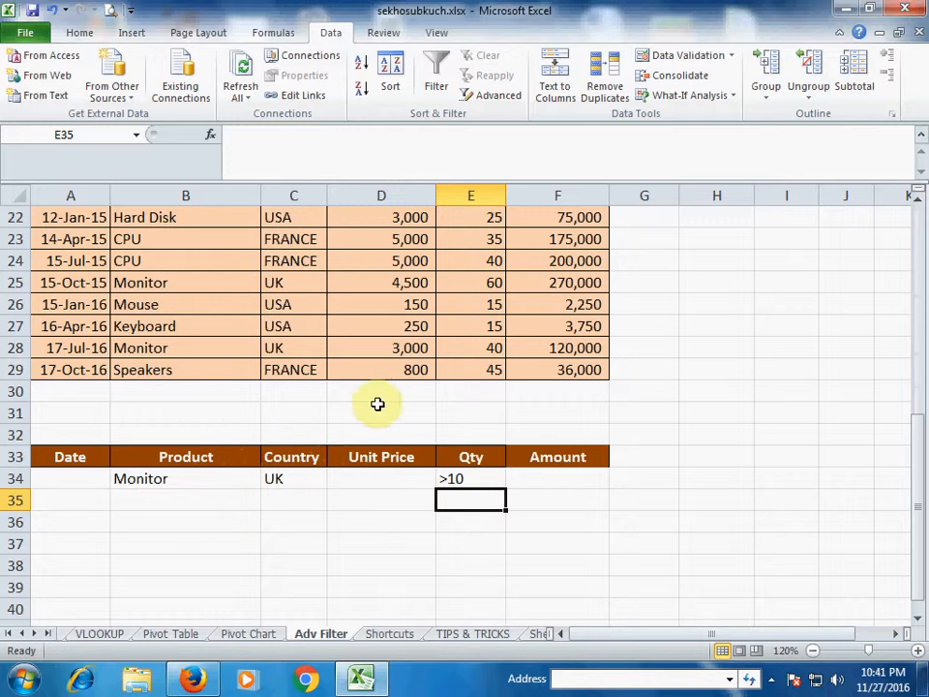
scroll(413, 398, "up", 1)
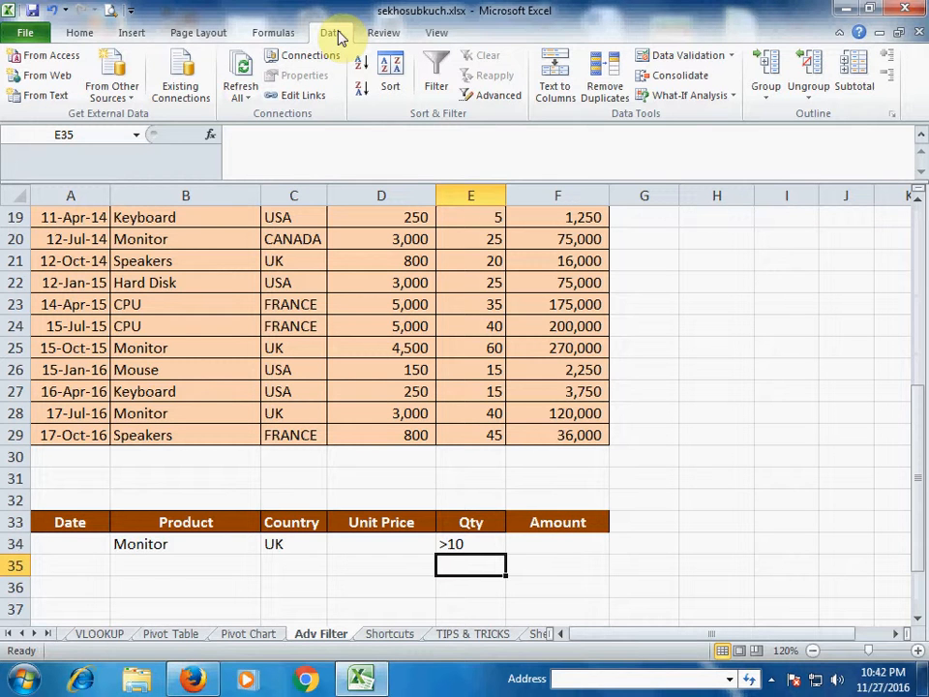
In Advanced Filter, set list range $A$9:$F$29 and criteria range $A$33:$F$34
left_click(498, 95)
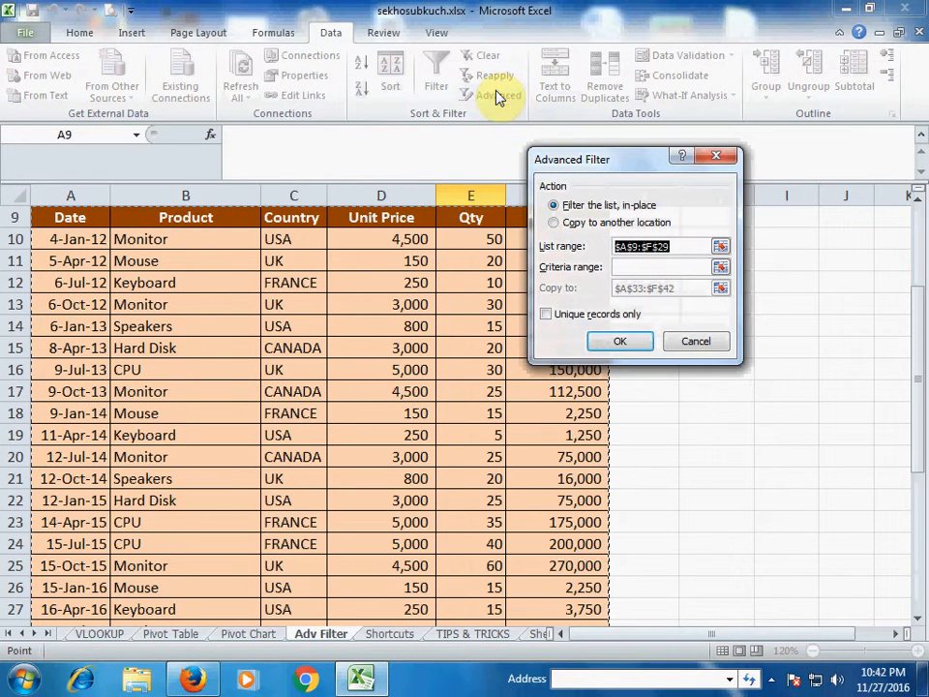
left_click(720, 246)
left_click_drag(84, 223, 591, 599)
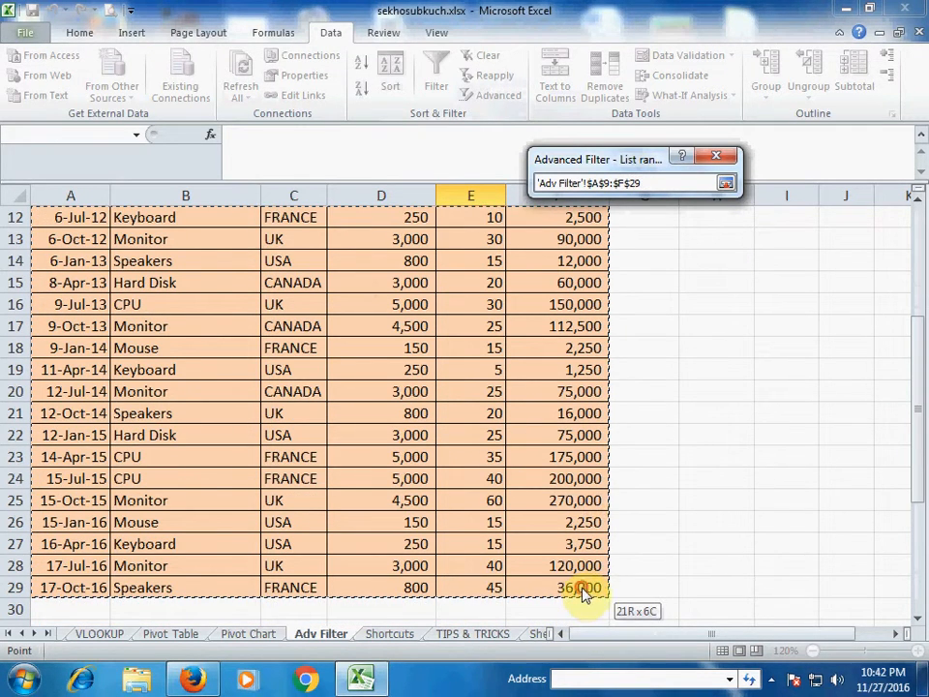
left_click(725, 183)
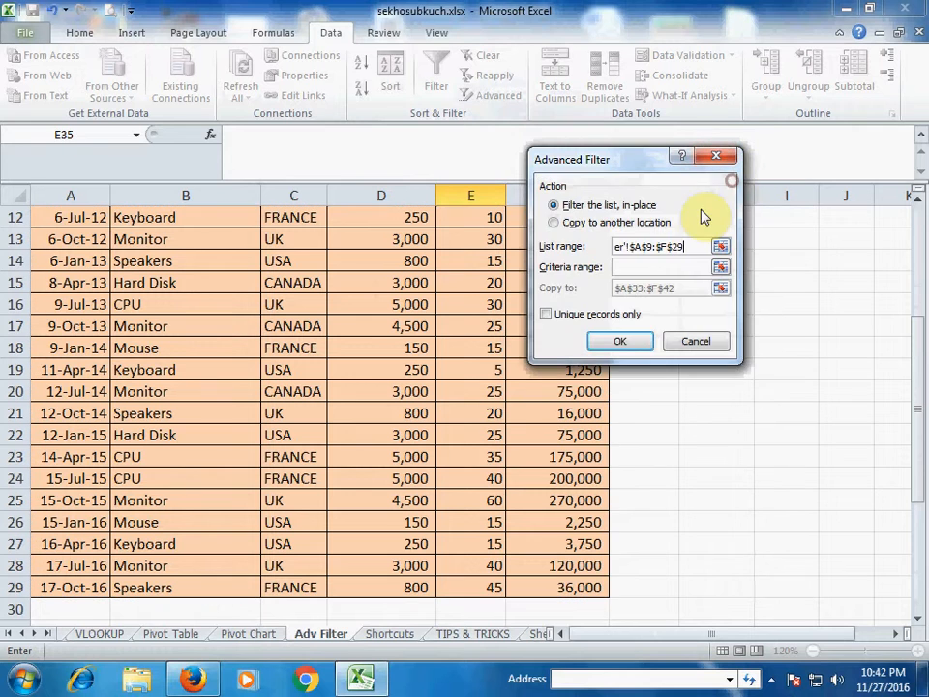
left_click(720, 267)
scroll(456, 355, "down", 2)
left_click_drag(62, 539, 549, 568)
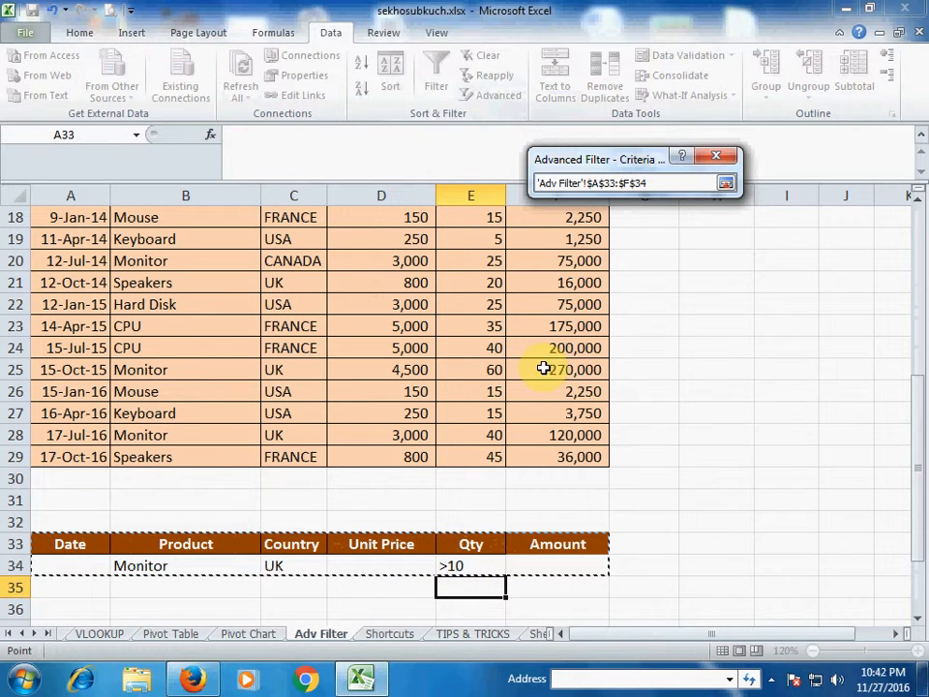
left_click(726, 184)
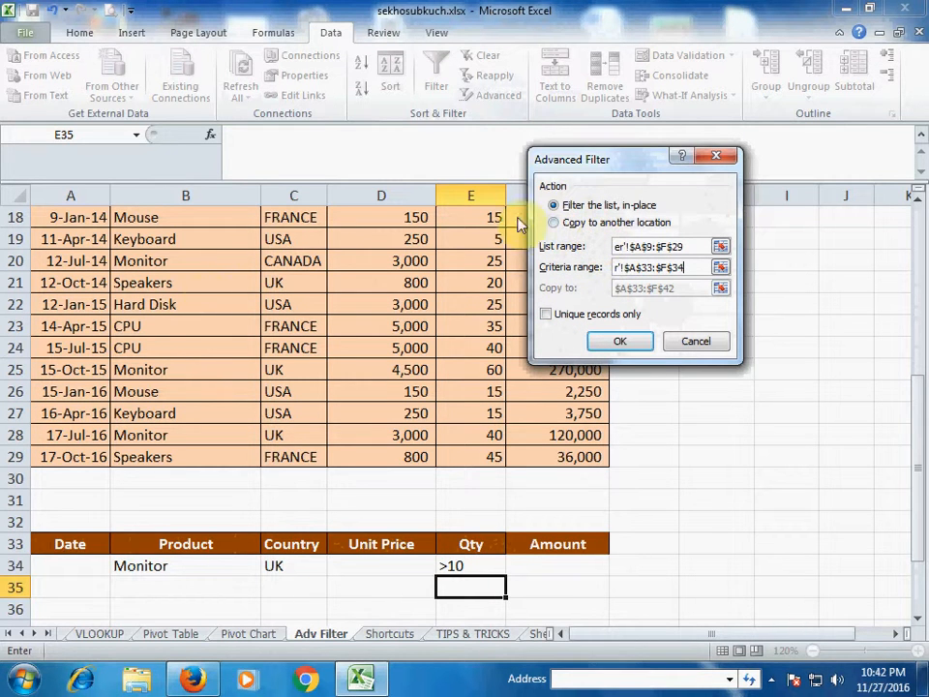
Copy filter results to $A$37:$F$48 and run it, yielding three UK Monitor rows
left_click(554, 223)
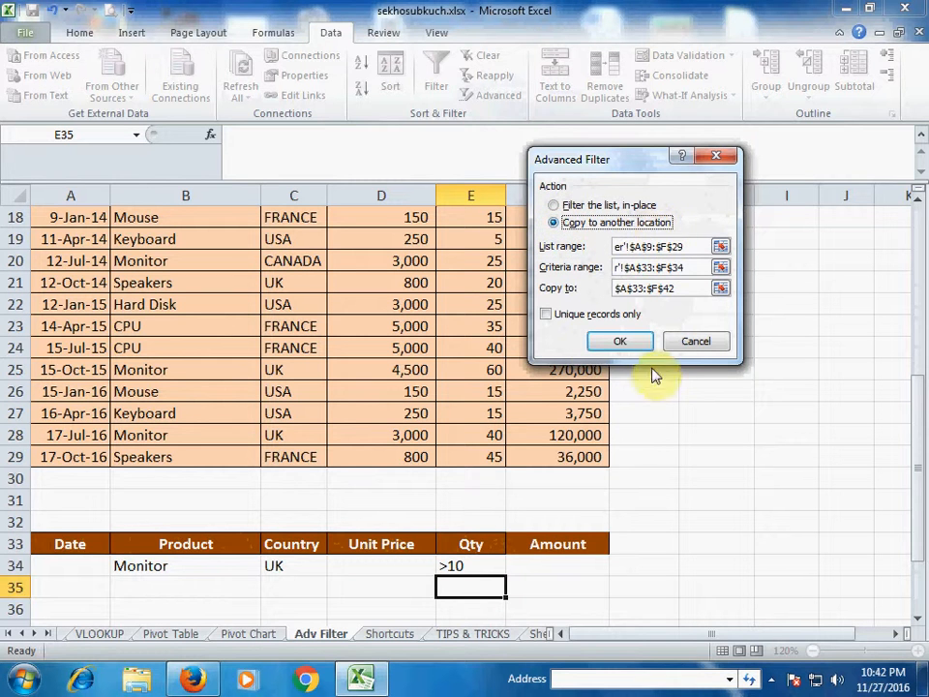
left_click(721, 289)
scroll(653, 311, "down", 2)
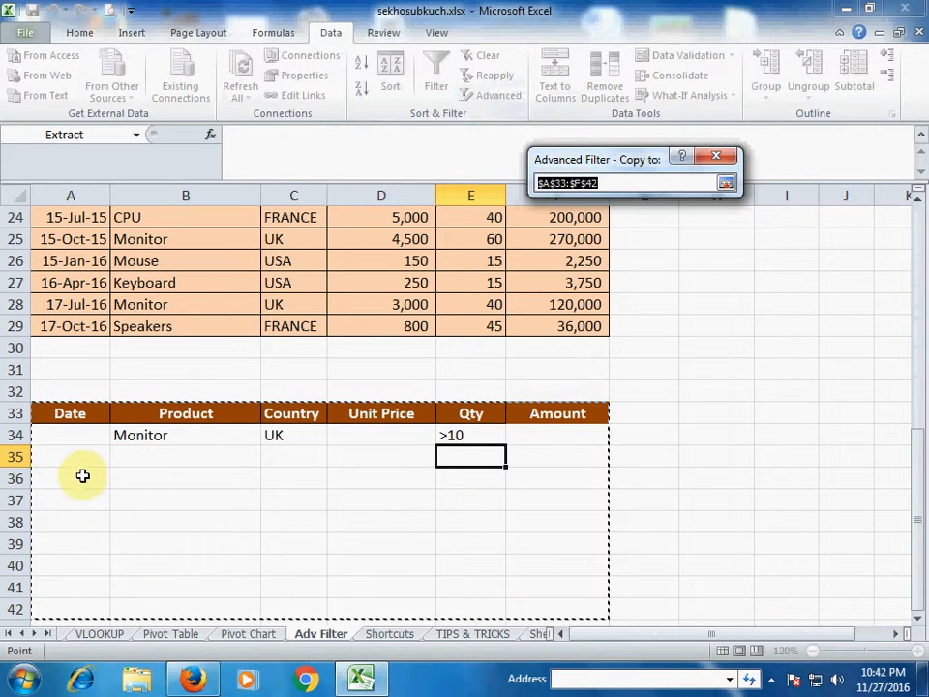
left_click(60, 501)
left_click_drag(191, 506, 570, 575)
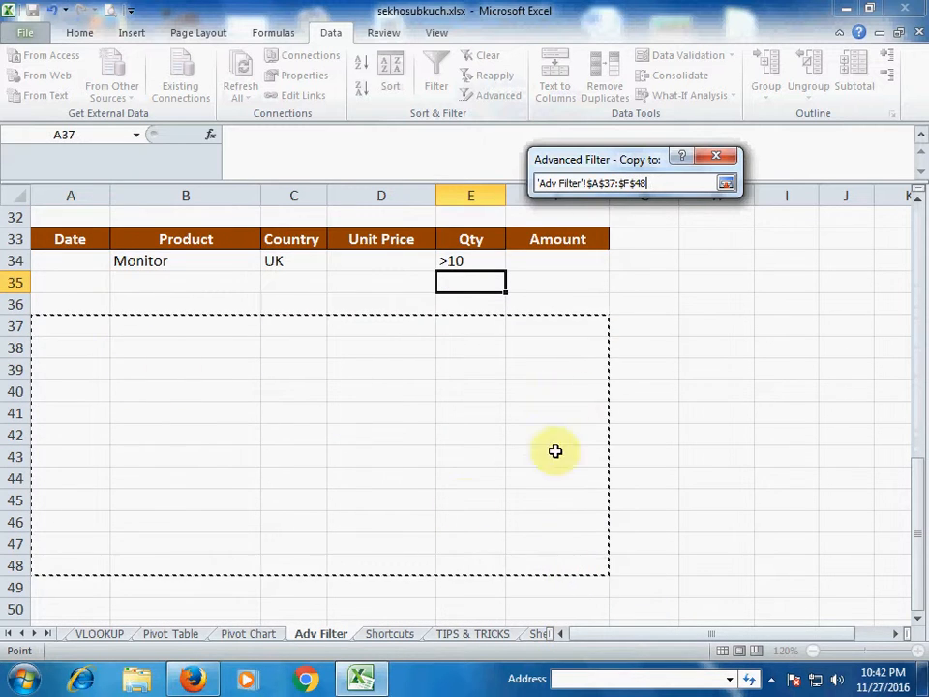
left_click(727, 183)
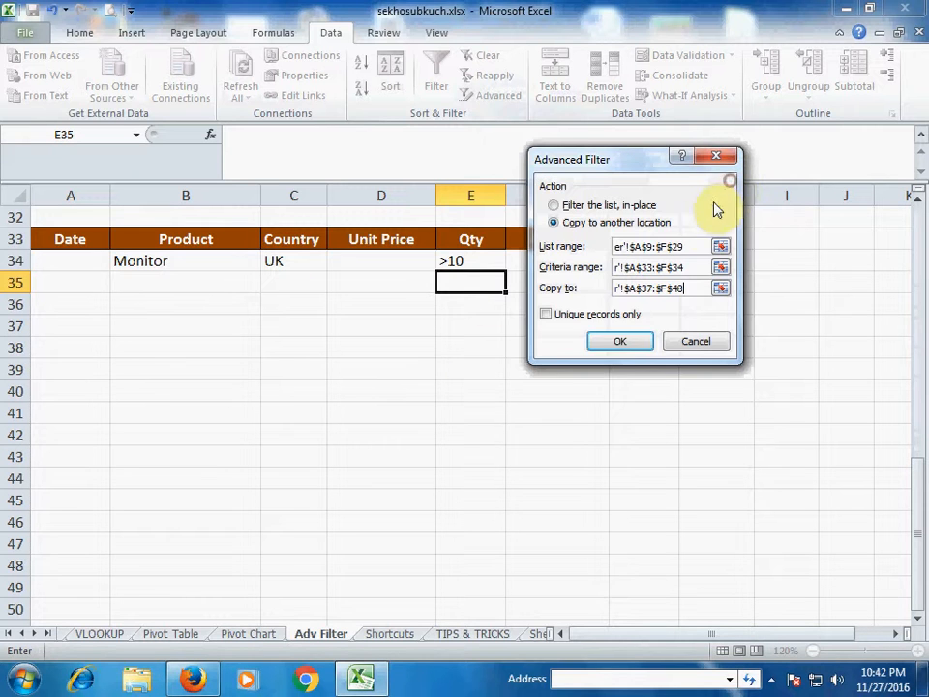
left_click(621, 344)
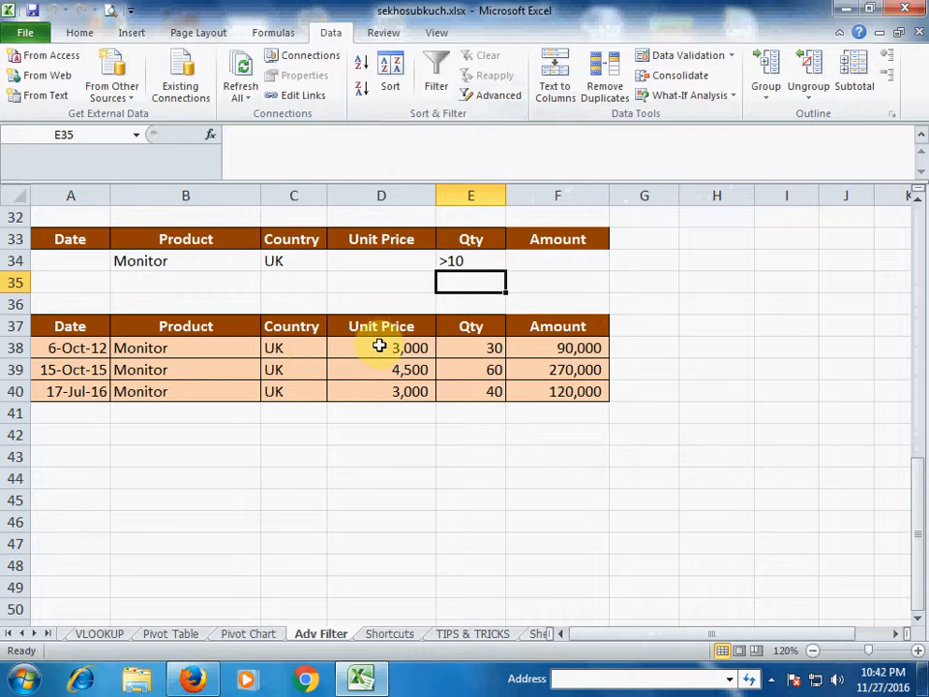
scroll(379, 344, "up", 1)
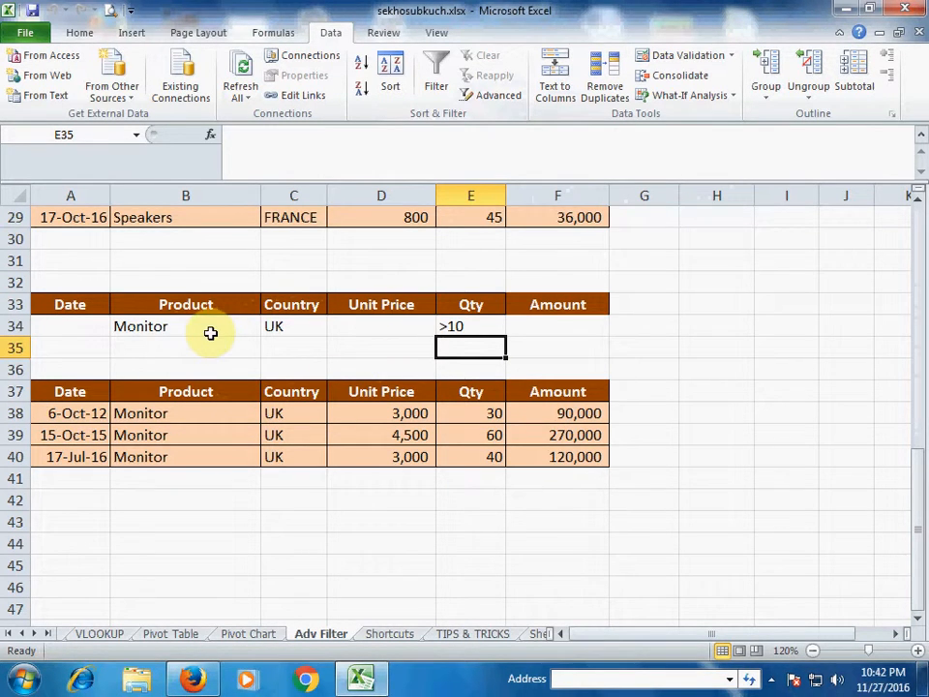
left_click(207, 422)
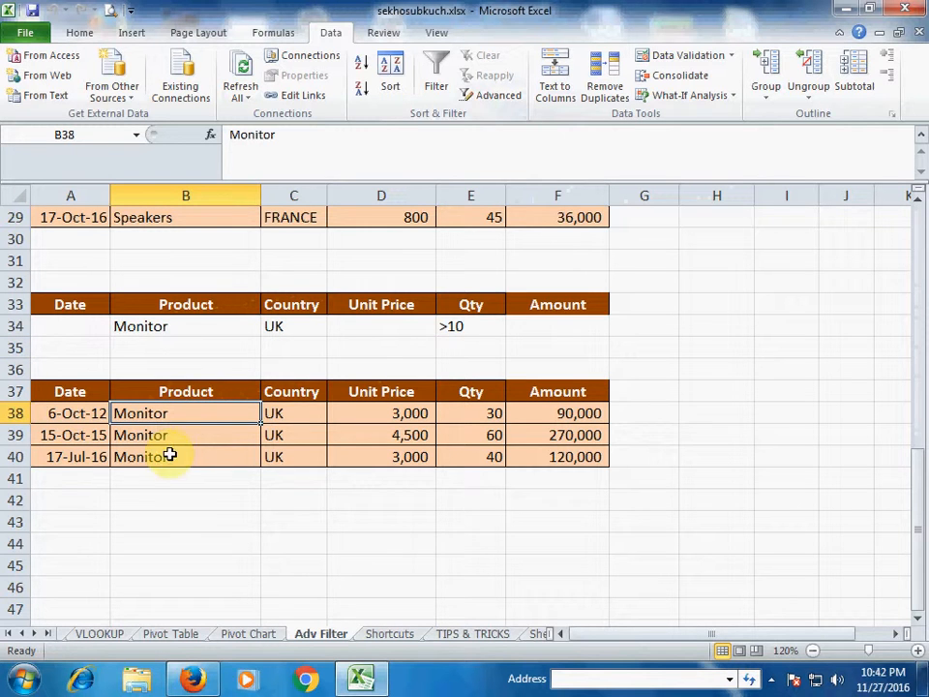
left_click(297, 414)
left_click(302, 453)
left_click(495, 414)
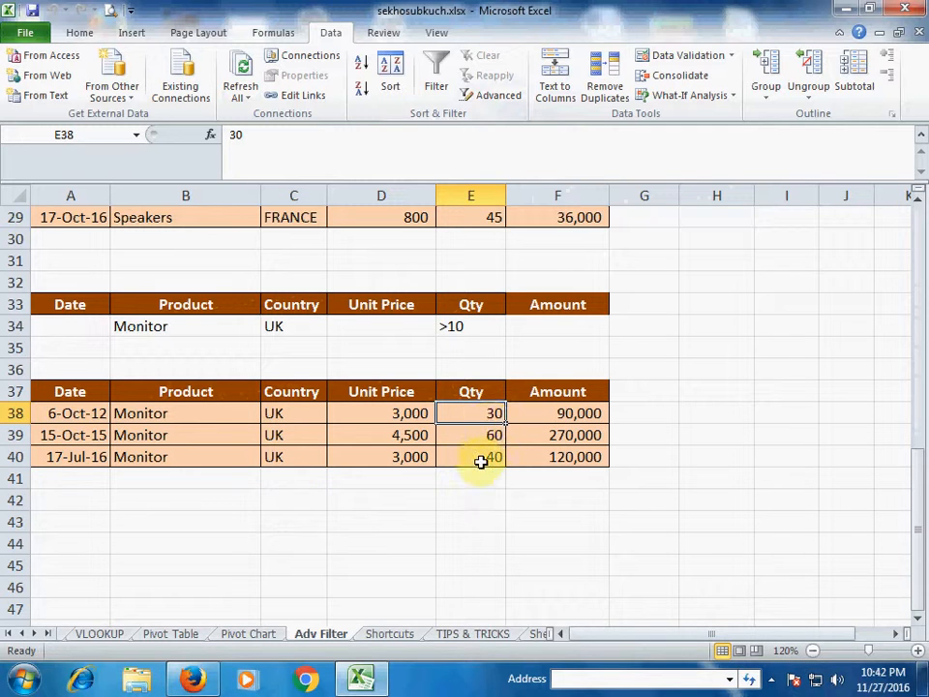
Change the Qty criterion in E34 from >10 to >30
key("Up")
key("Up")
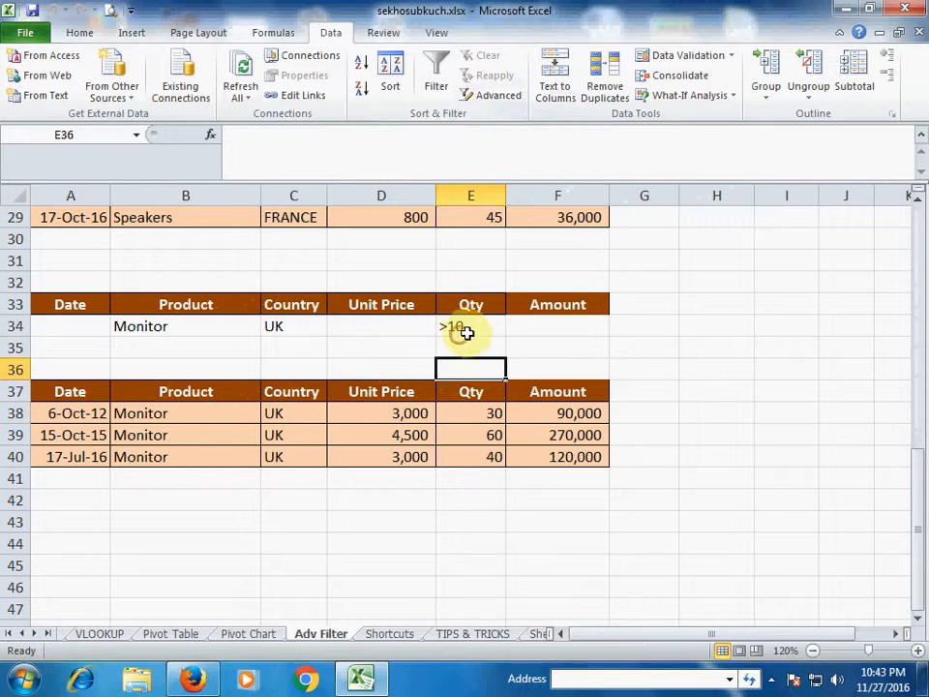
double_click(472, 324)
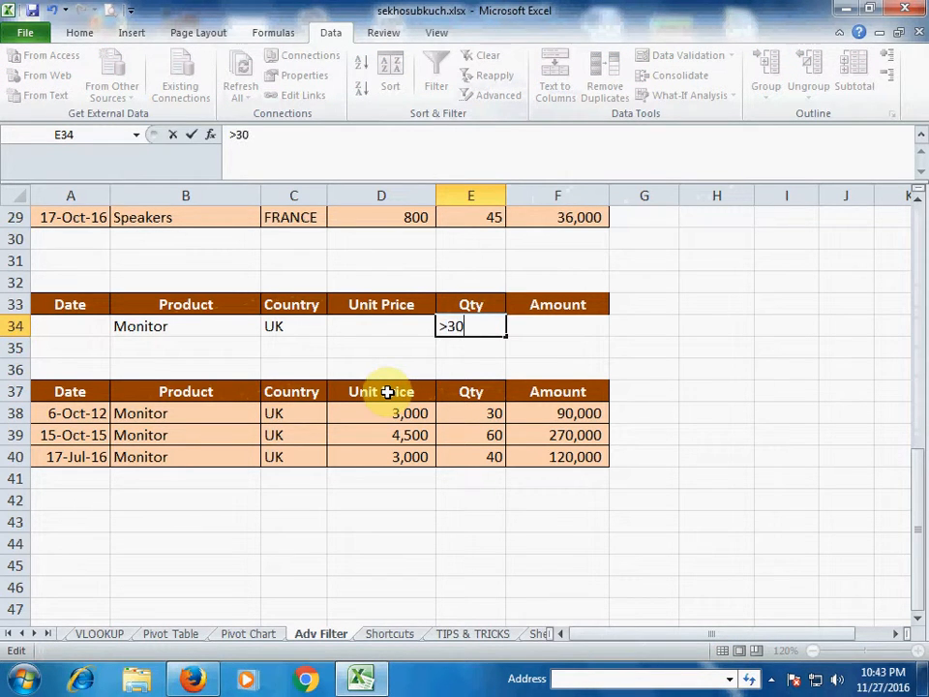
key("Return")
key("Up")
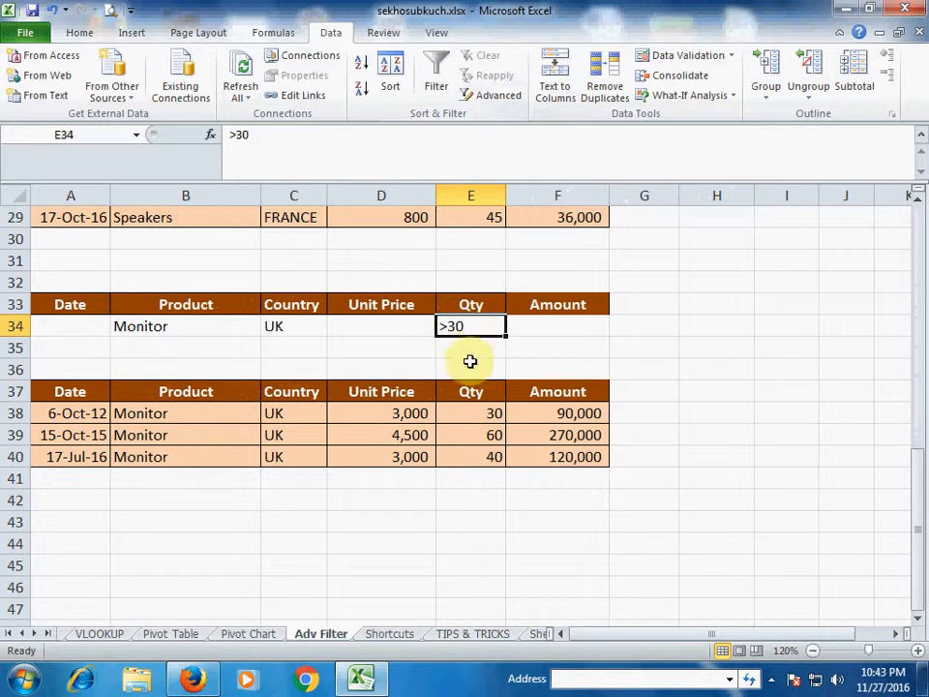
left_click(423, 331)
Re-run Advanced Filter copying to another location, leaving UK Monitor rows with Qty 60 and 40
left_click(481, 97)
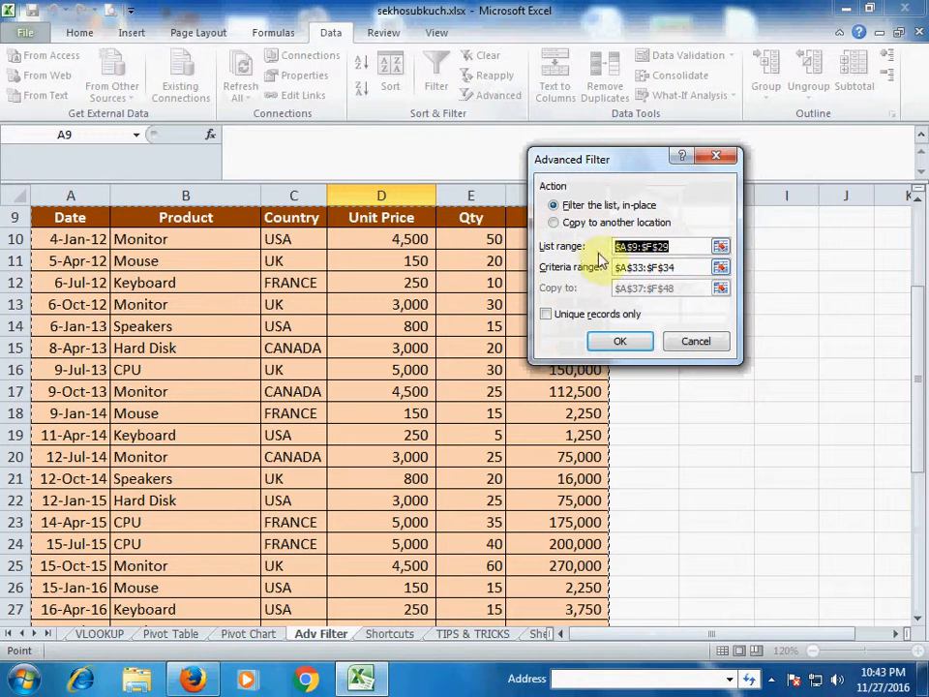
left_click(554, 223)
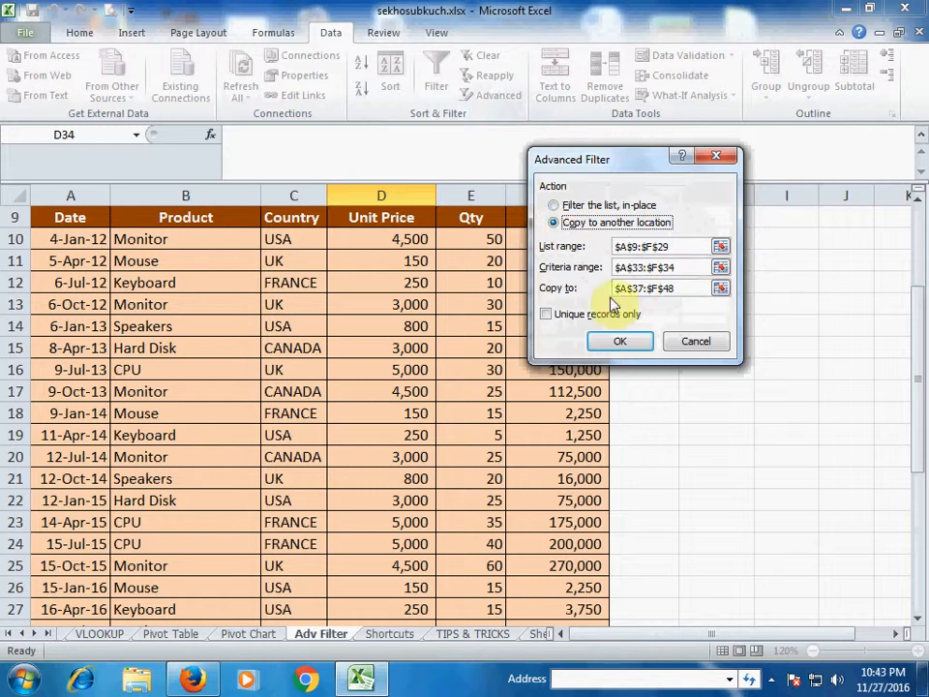
left_click(620, 343)
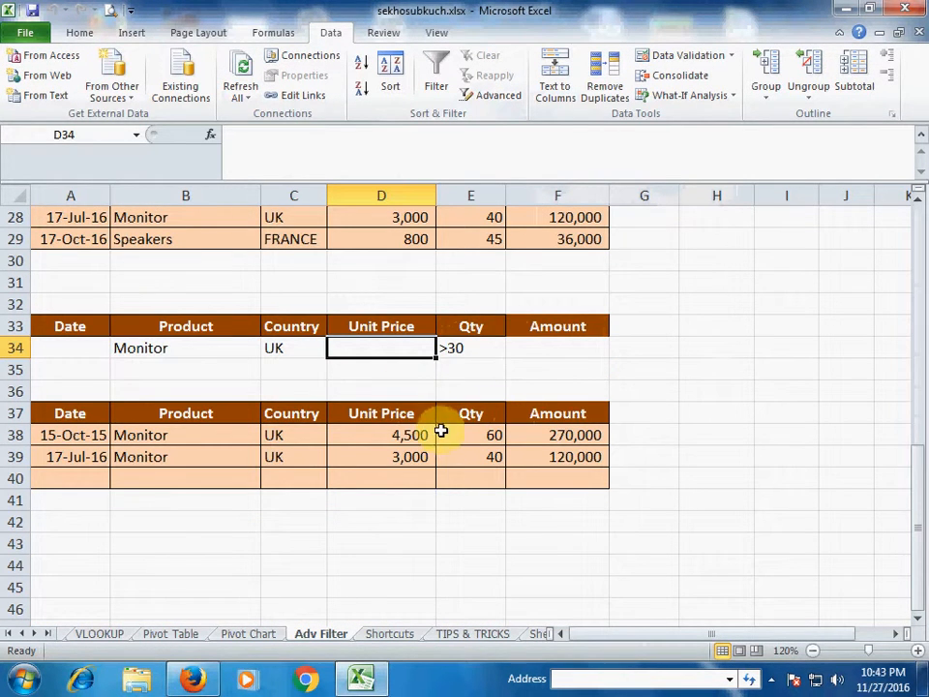
left_click(408, 433)
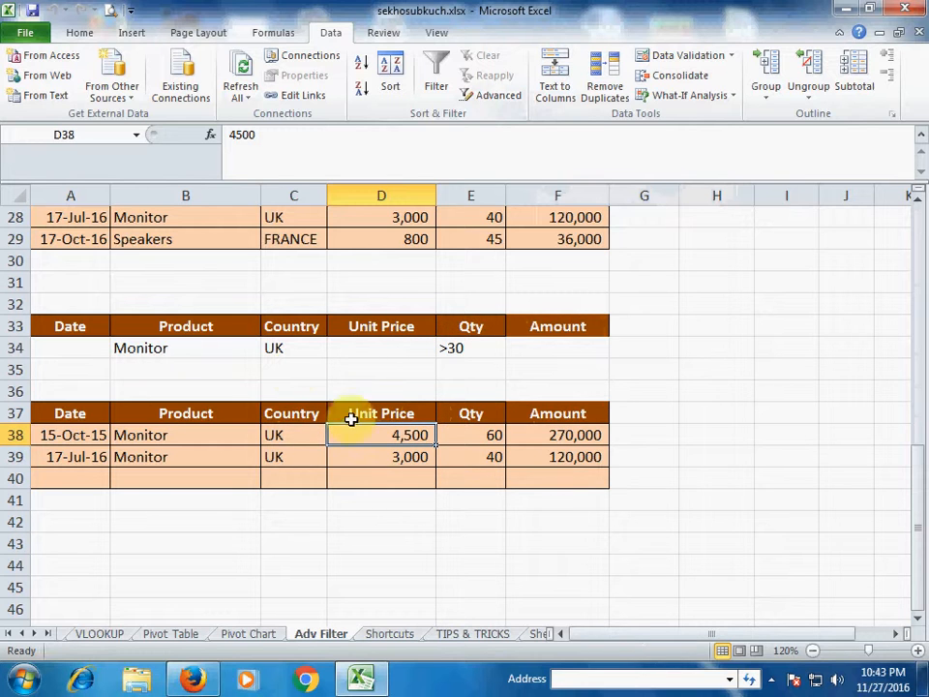
left_click(193, 352)
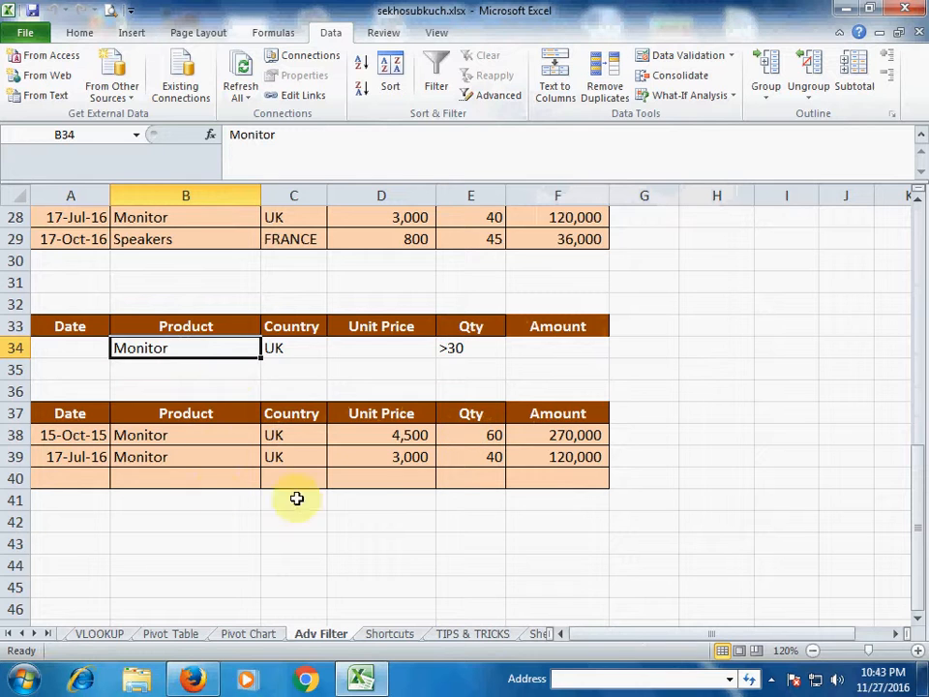
Change the Country criterion in C34 from UK to USA
left_click(291, 351)
left_click(190, 352)
double_click(294, 353)
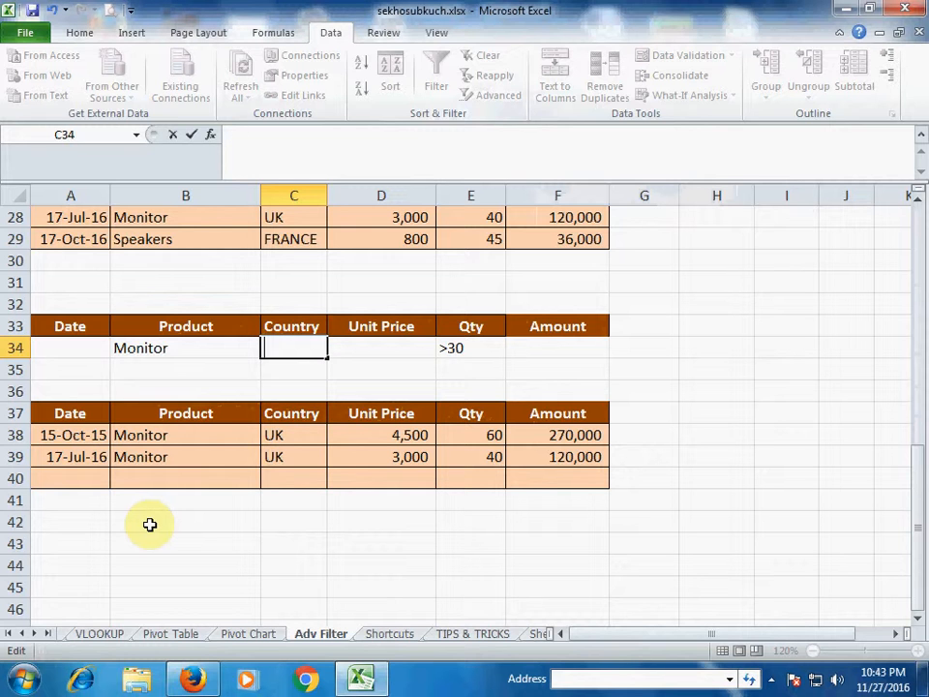
type("USA")
key("Return")
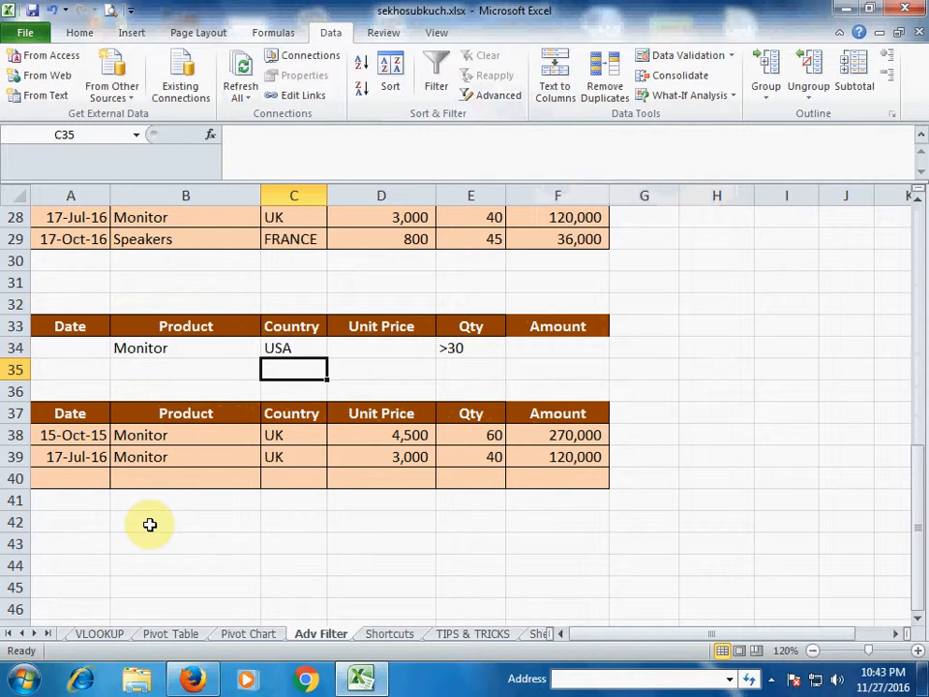
Re-run Advanced Filter to another location and check the single USA Monitor row, Qty 50
left_click(489, 93)
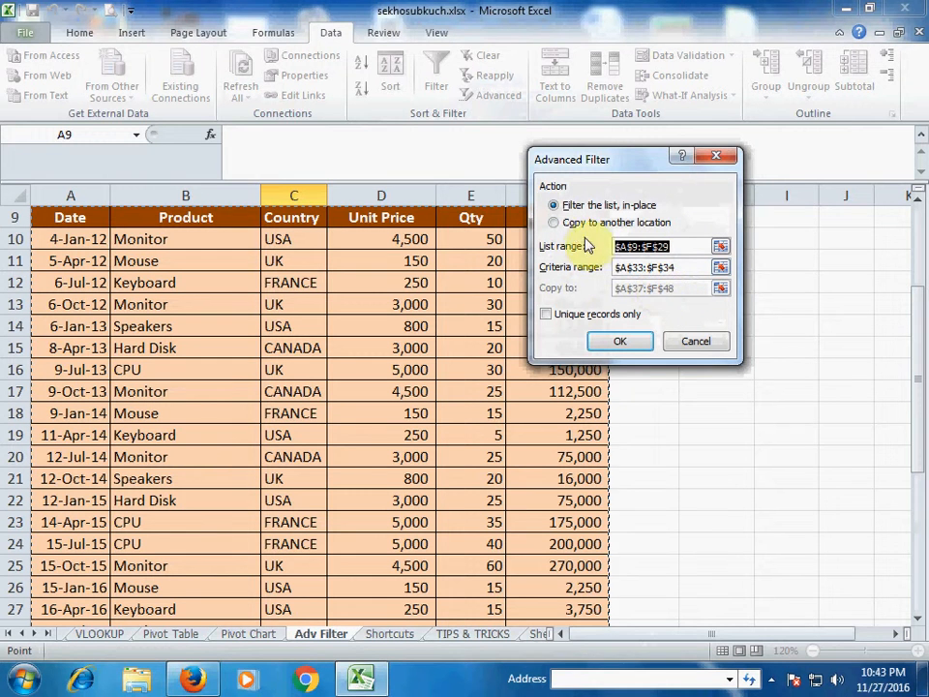
left_click(553, 223)
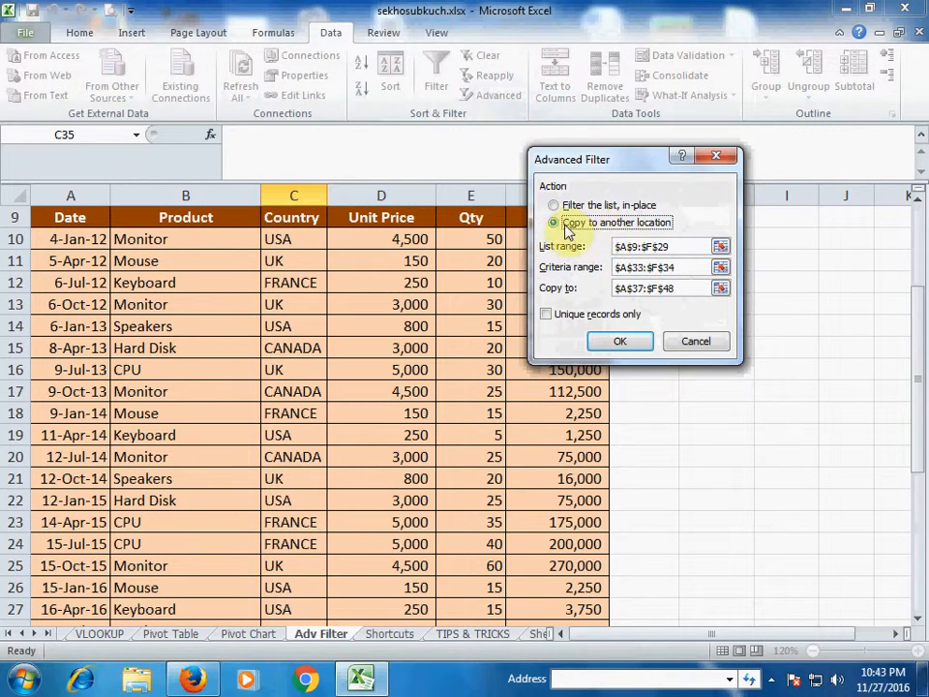
left_click(630, 342)
scroll(633, 338, "down", 6)
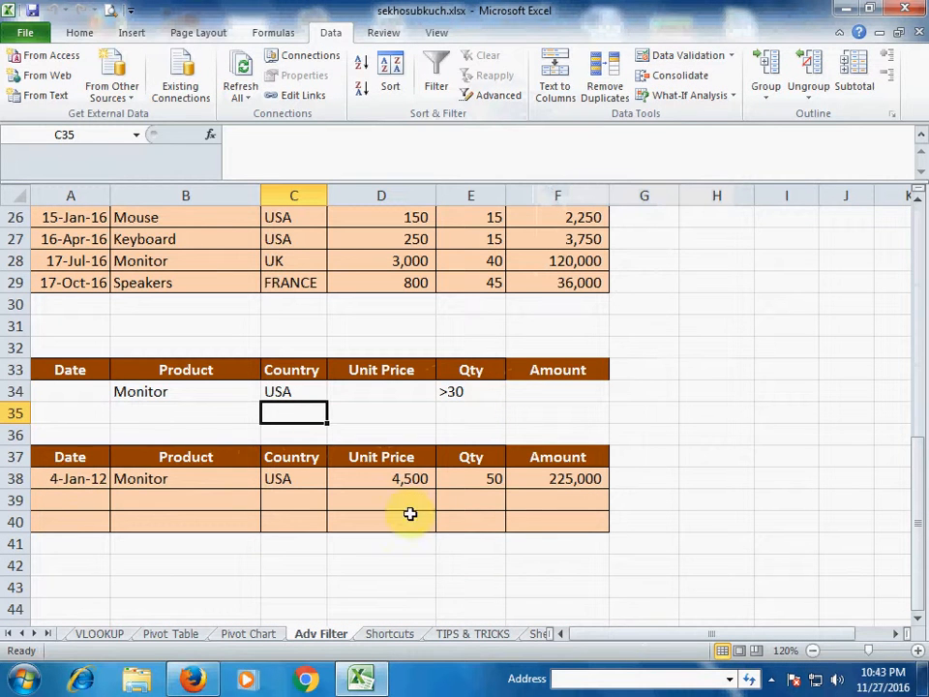
left_click(181, 481)
left_click(299, 486)
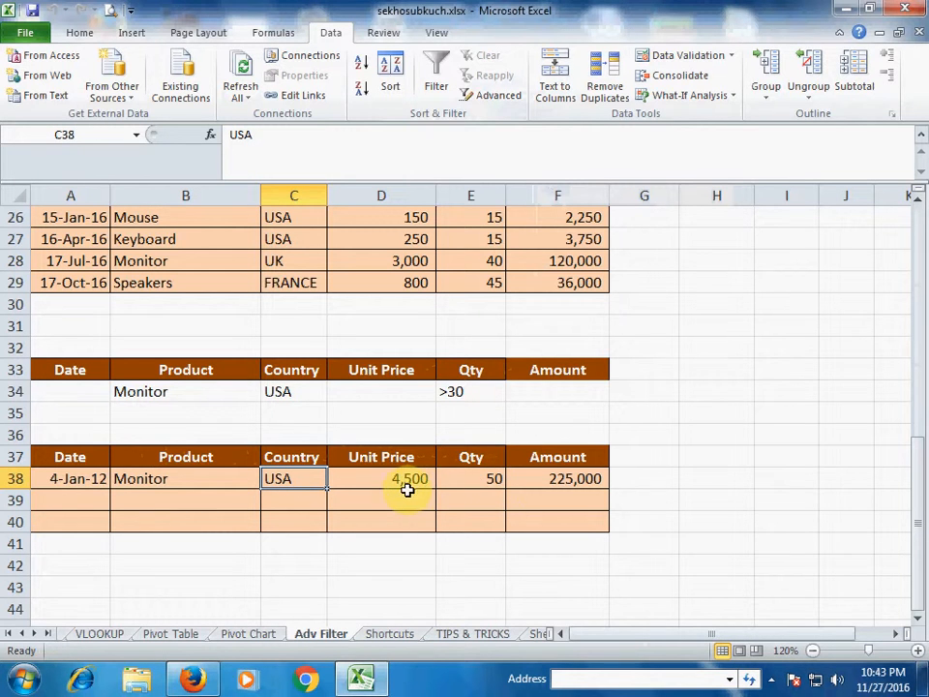
left_click(459, 479)
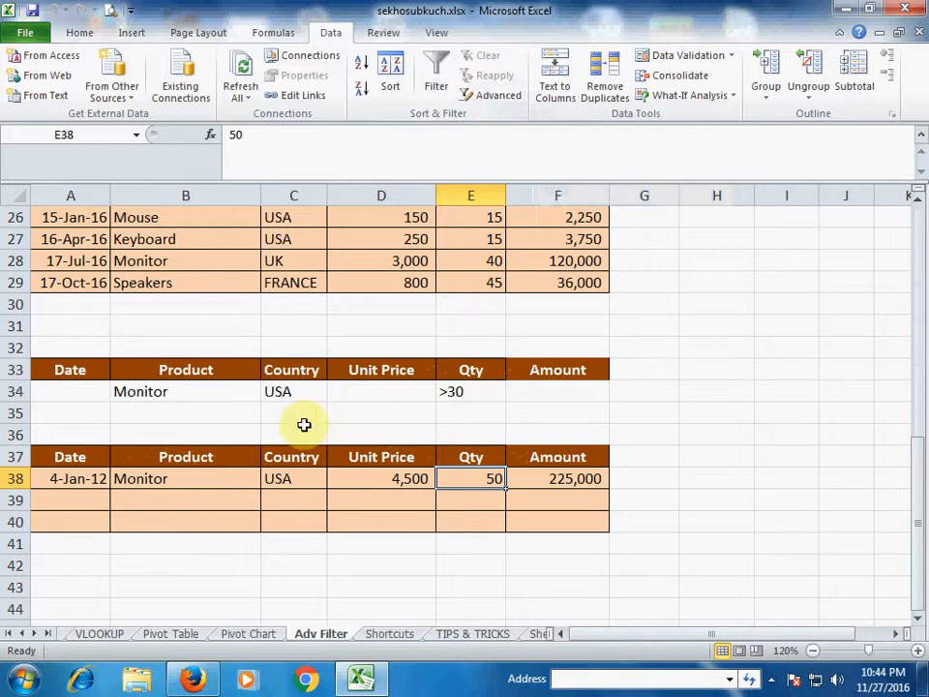
left_click(297, 393)
Set Country to FRANCE and re-run Advanced Filter, which copies no matching rows
double_click(298, 392)
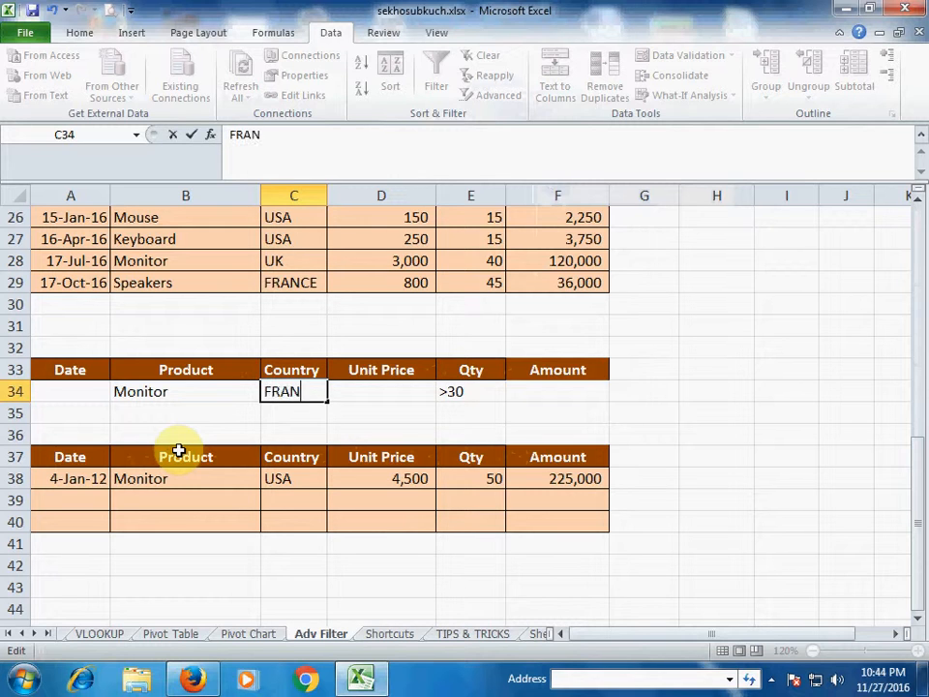
key("Return")
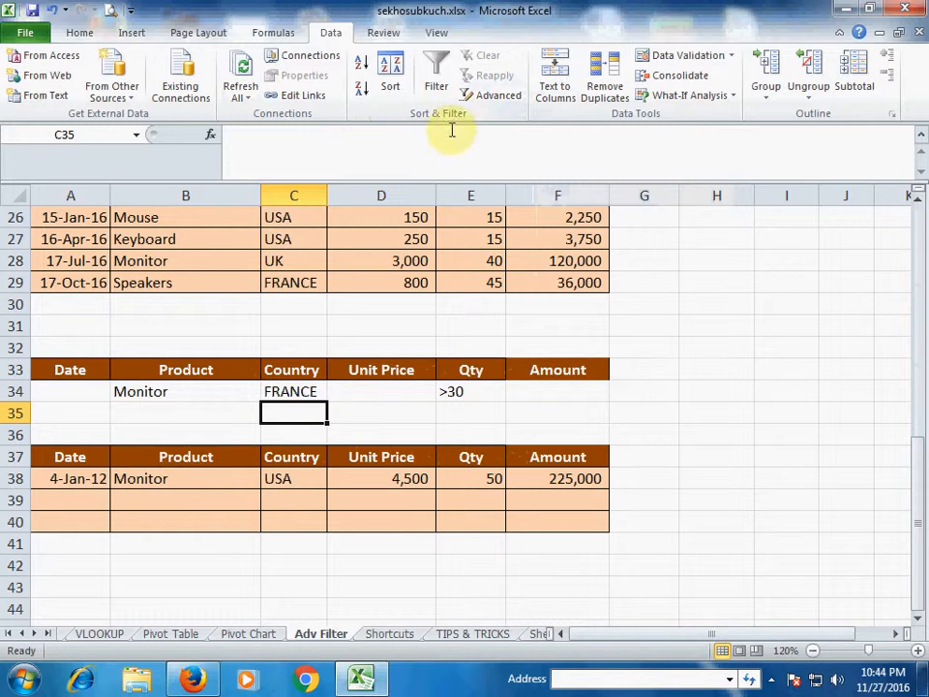
left_click(484, 96)
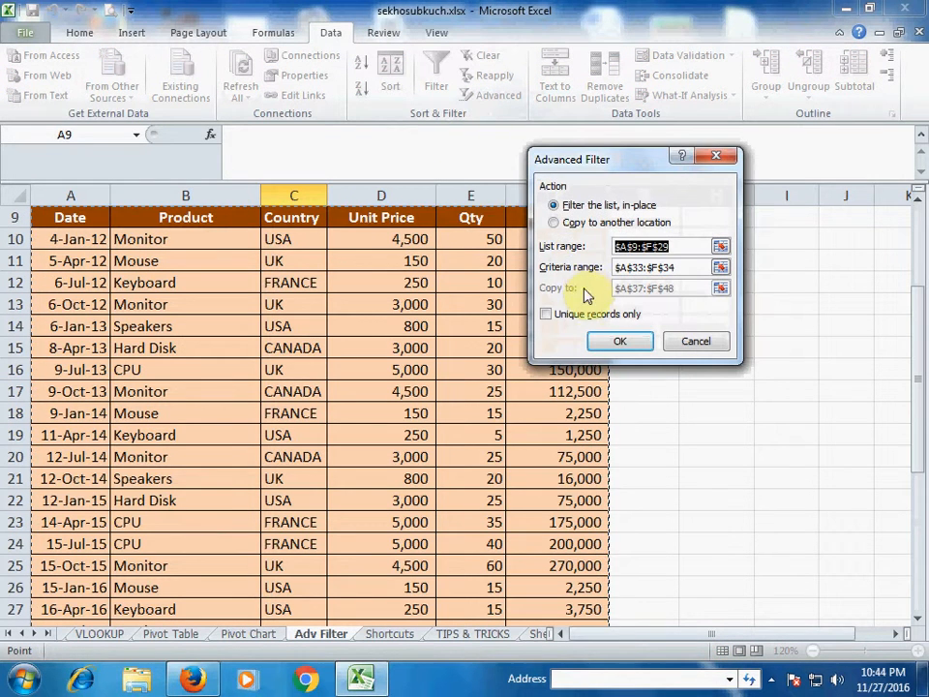
left_click(554, 223)
left_click(619, 341)
scroll(433, 437, "down", 4)
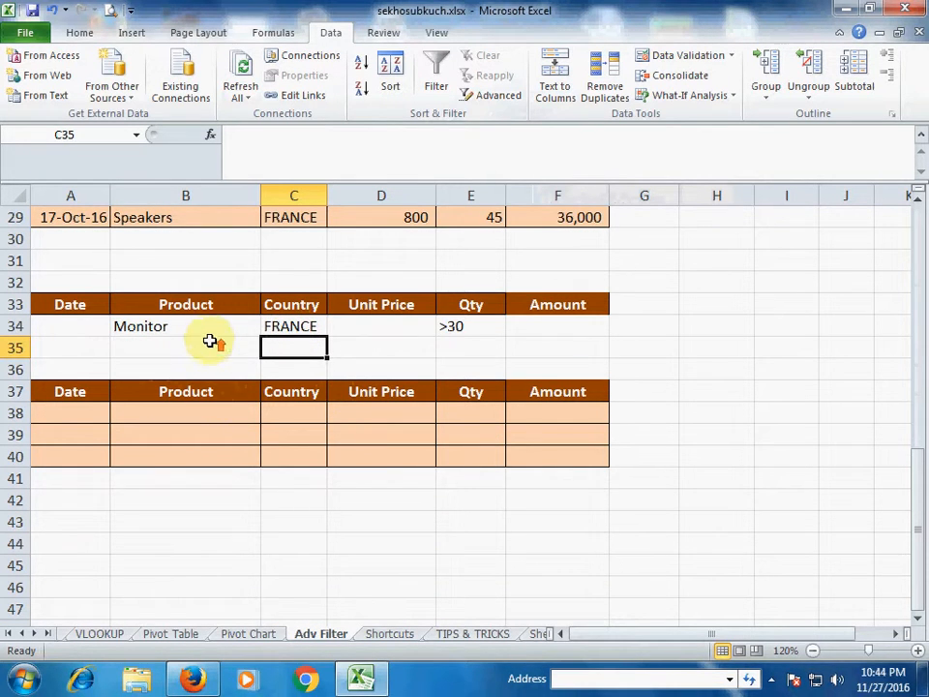
scroll(209, 340, "up", 1)
double_click(207, 391)
Replace Monitor with Speakers as the Product criterion in B34
left_click_drag(205, 391, 92, 393)
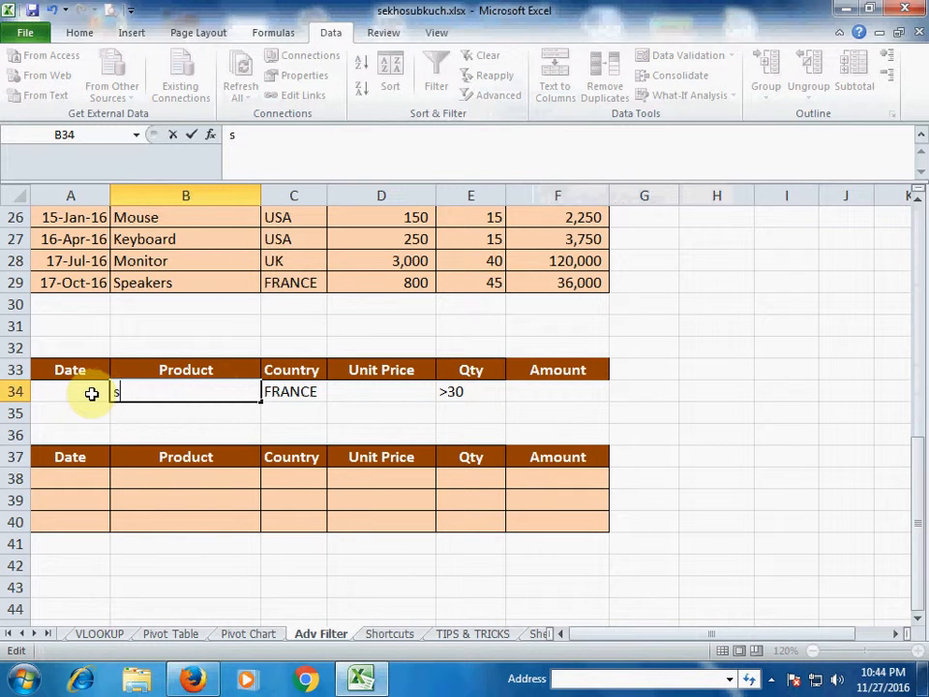
key("BackSpace")
type("Speakers")
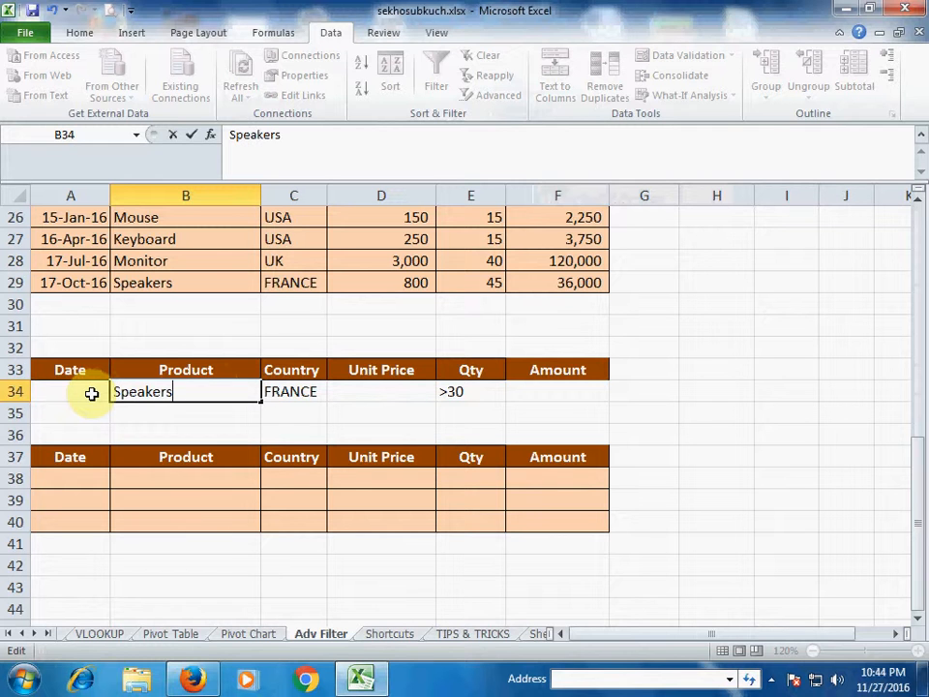
key("Return")
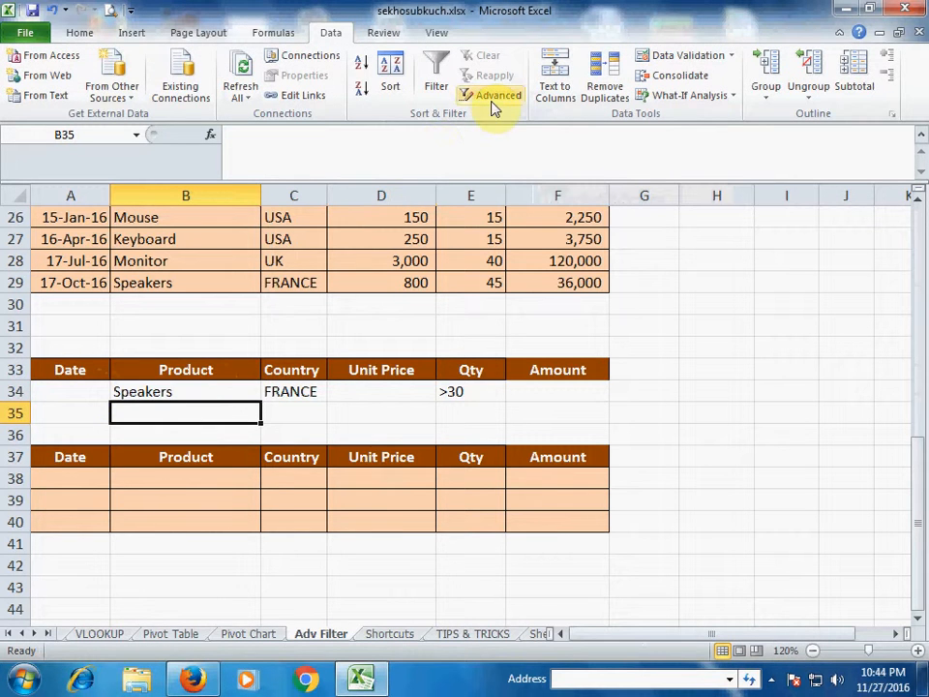
Re-run Advanced Filter and verify the 17-Oct-16 Speakers FRANCE row, Qty 45
left_click(494, 102)
left_click(568, 224)
left_click(623, 346)
scroll(508, 398, "down", 6)
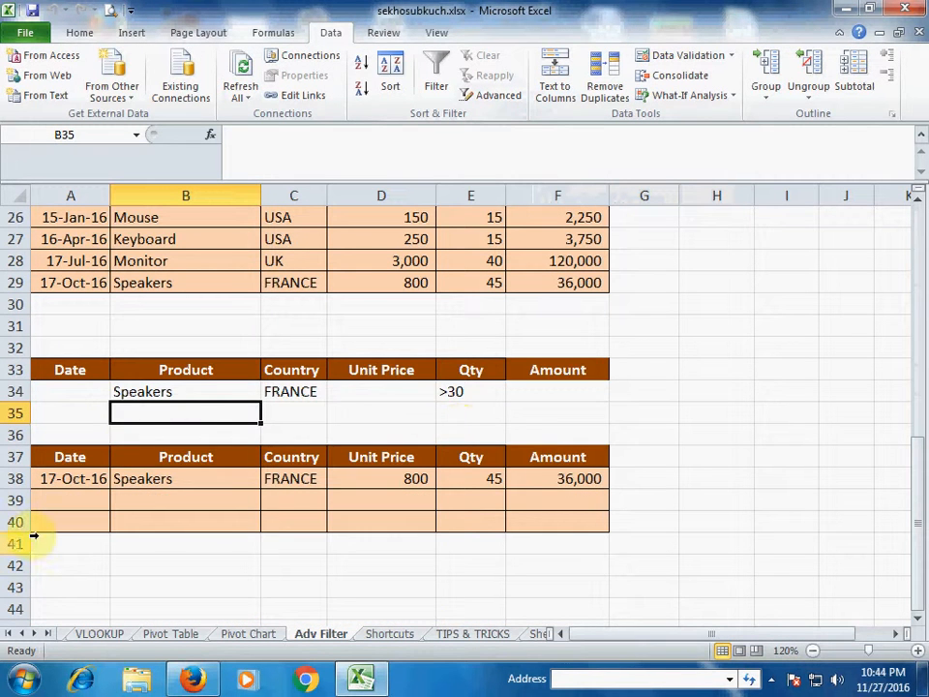
left_click(72, 479)
left_click(165, 479)
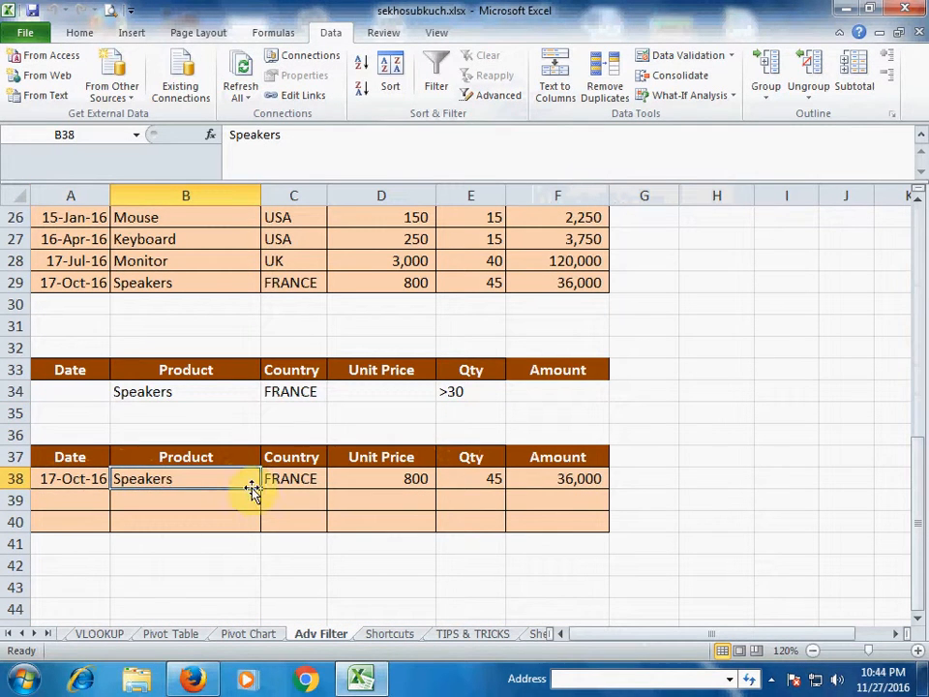
left_click(296, 478)
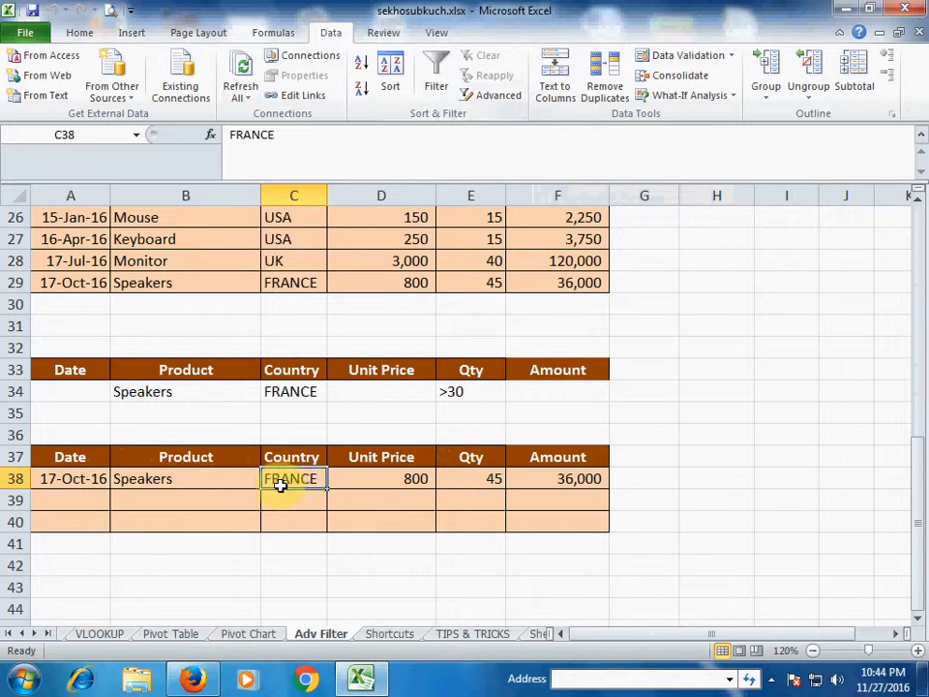
left_click(472, 480)
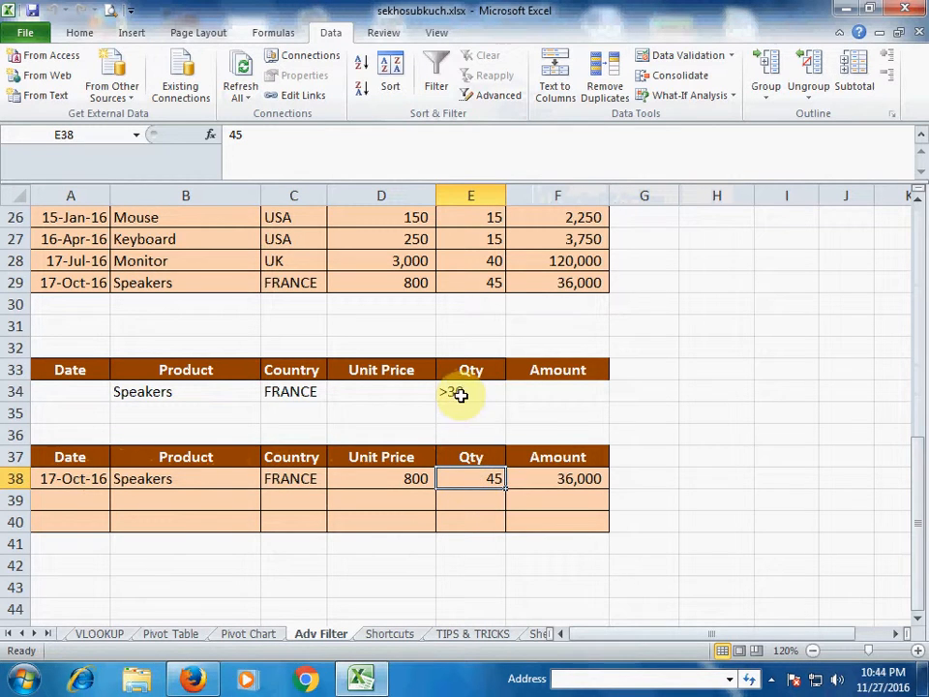